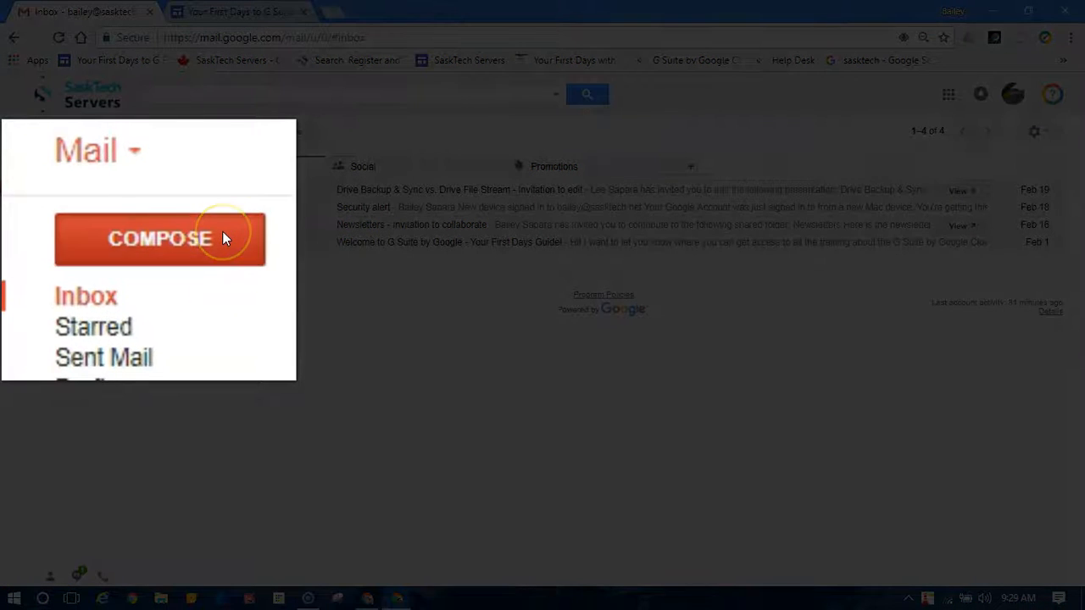
Step: Start a blank New Message draft and collapse it to a small bar
left_click(223, 234)
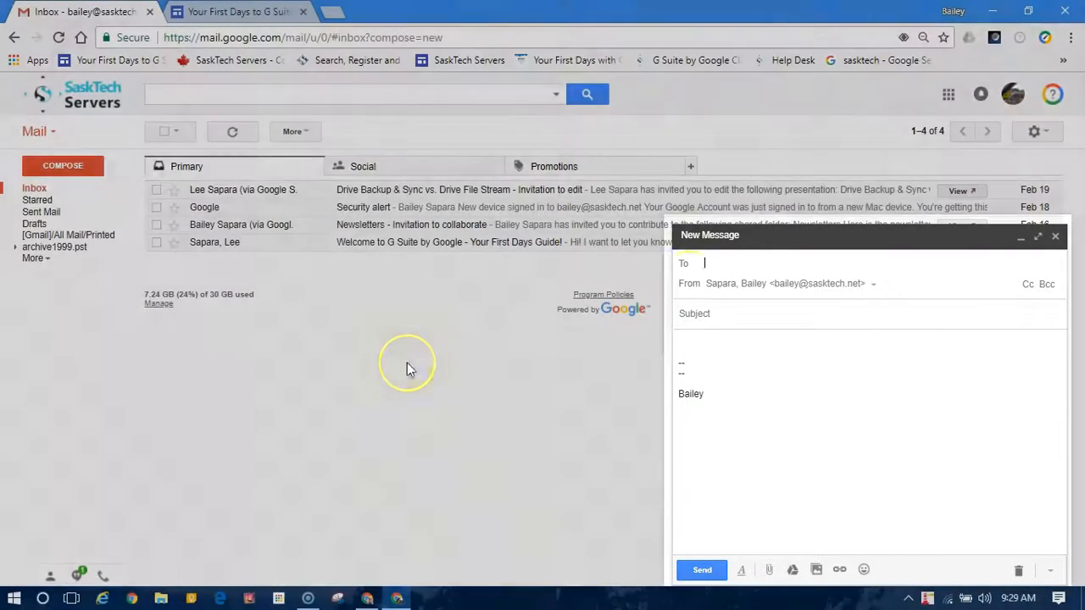
left_click(1020, 237)
left_click(1017, 573)
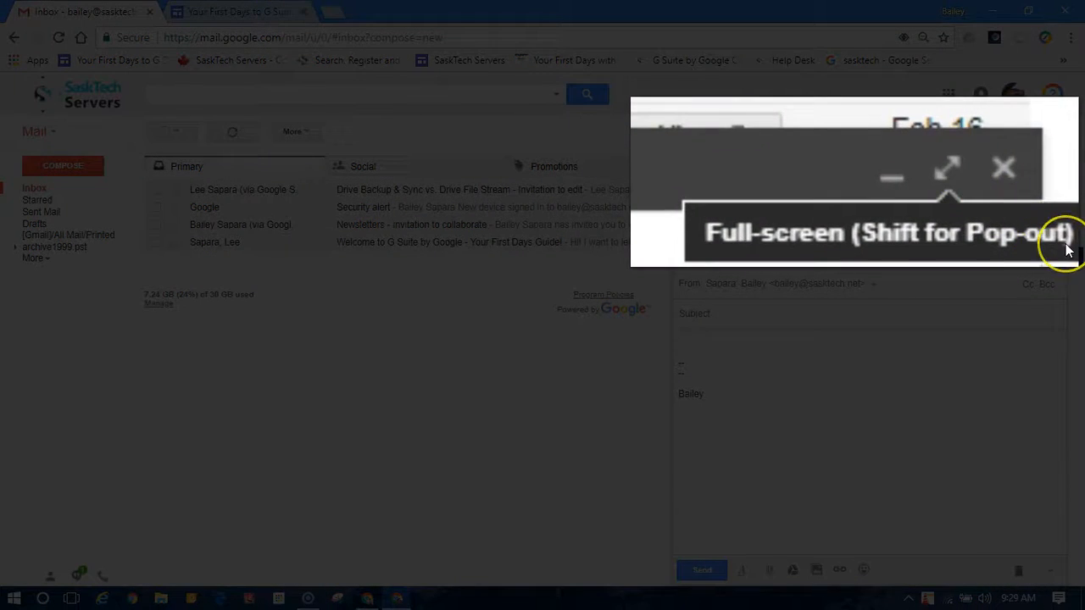
left_click(1038, 239, "shift")
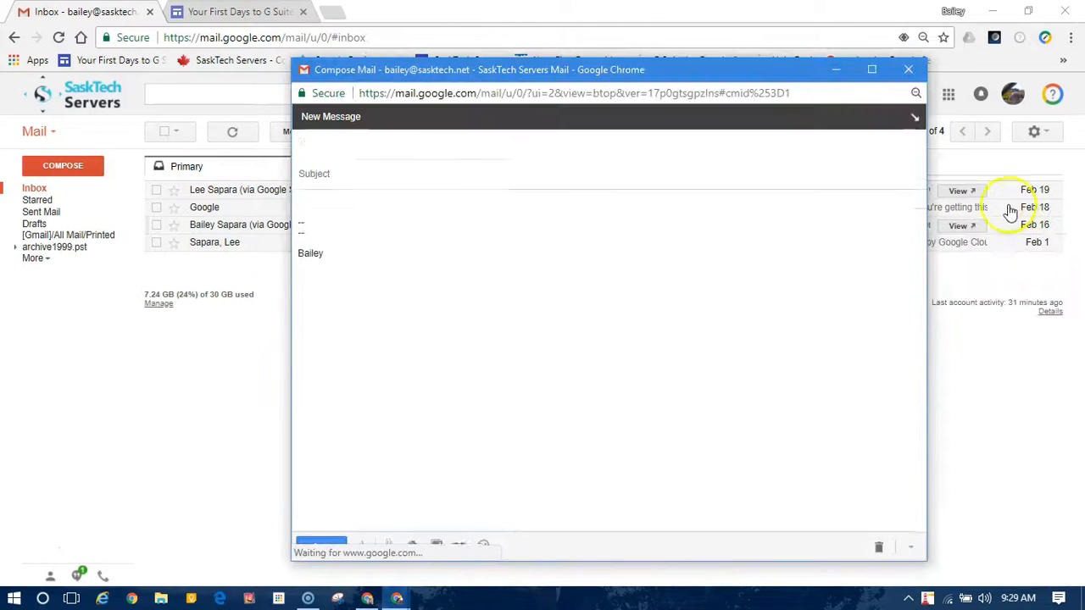
left_click(915, 116)
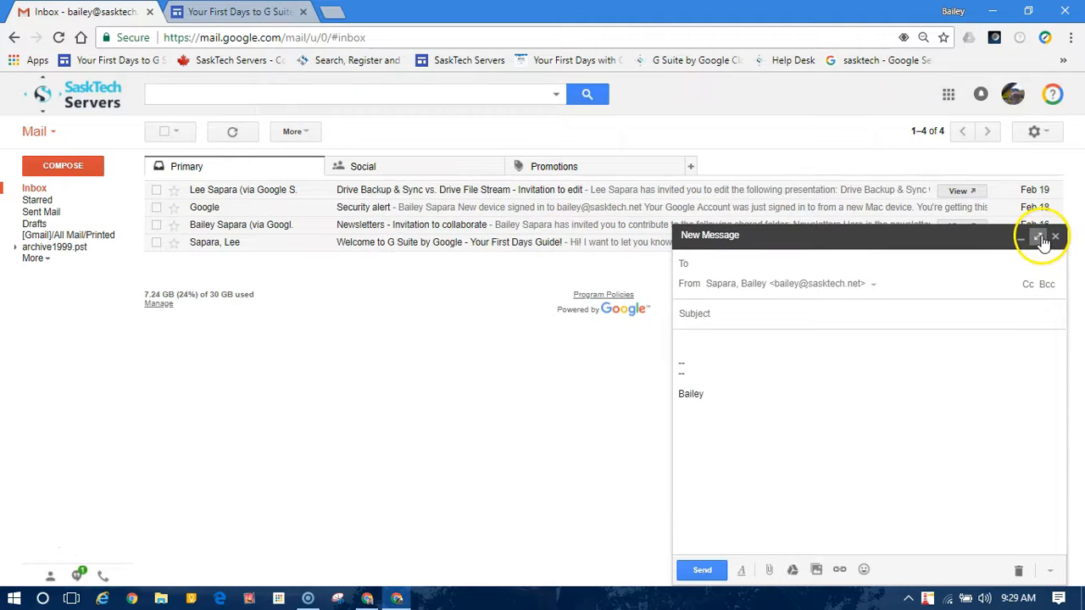
left_click(1038, 237)
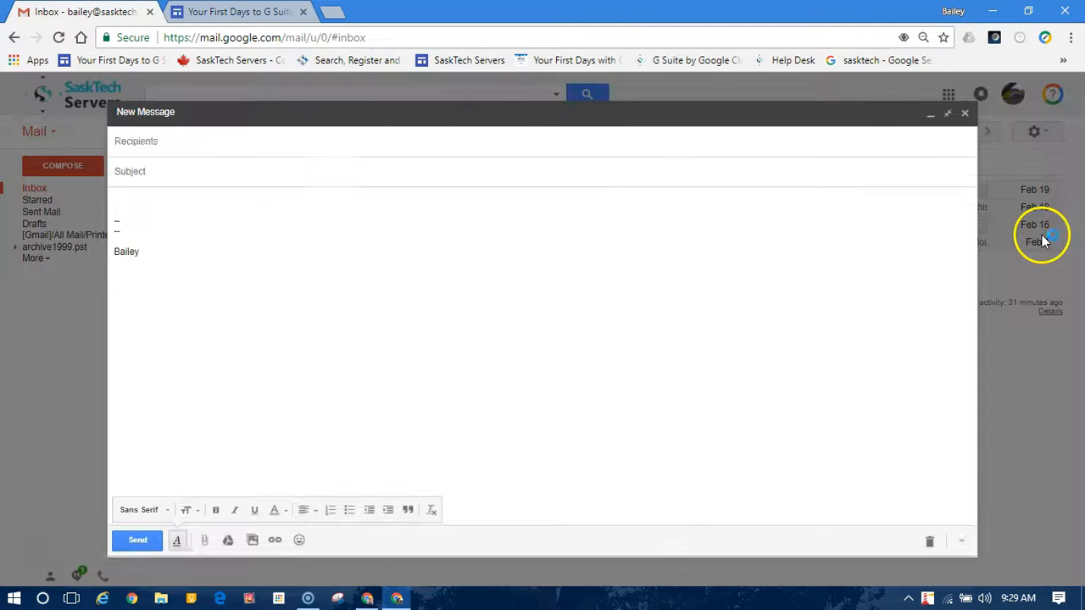
left_click(948, 115)
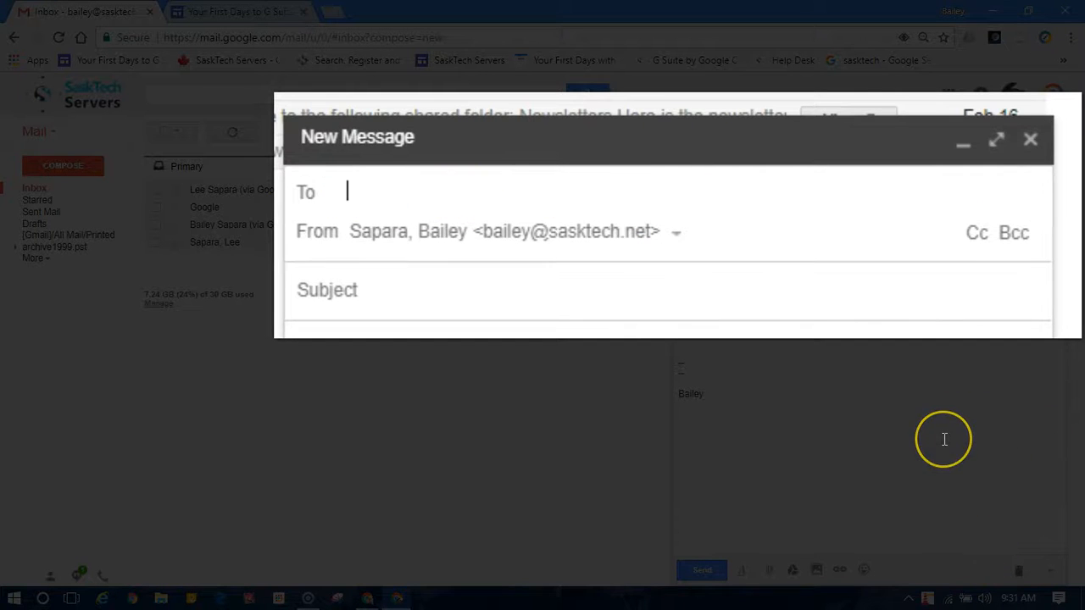
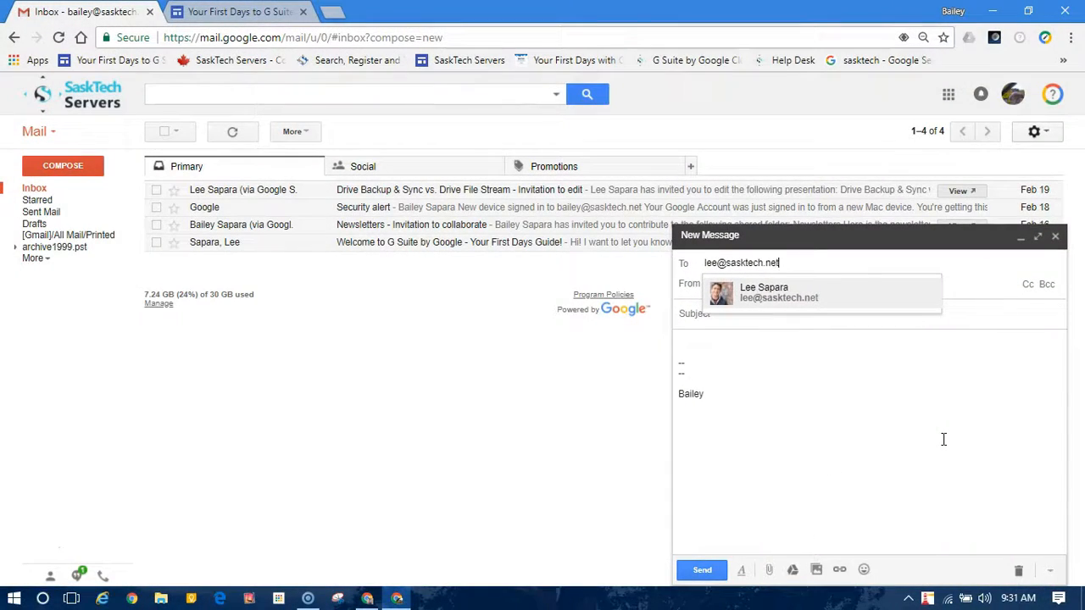
Step: Add the sasktech.net contact as recipient and show the Cc and Bcc lines
key("Return")
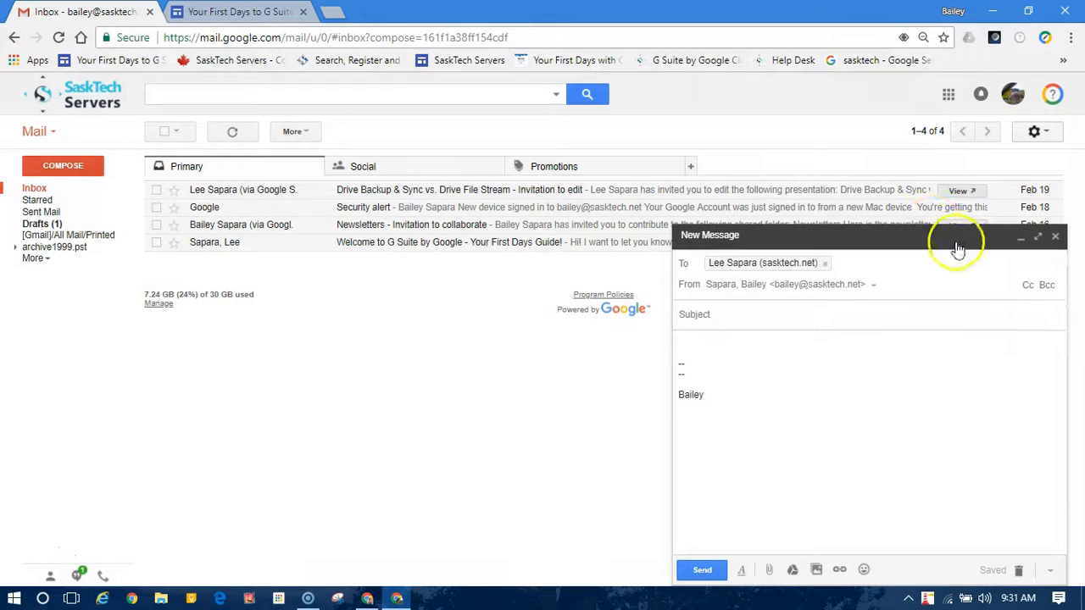
left_click(1027, 284)
left_click(1046, 304)
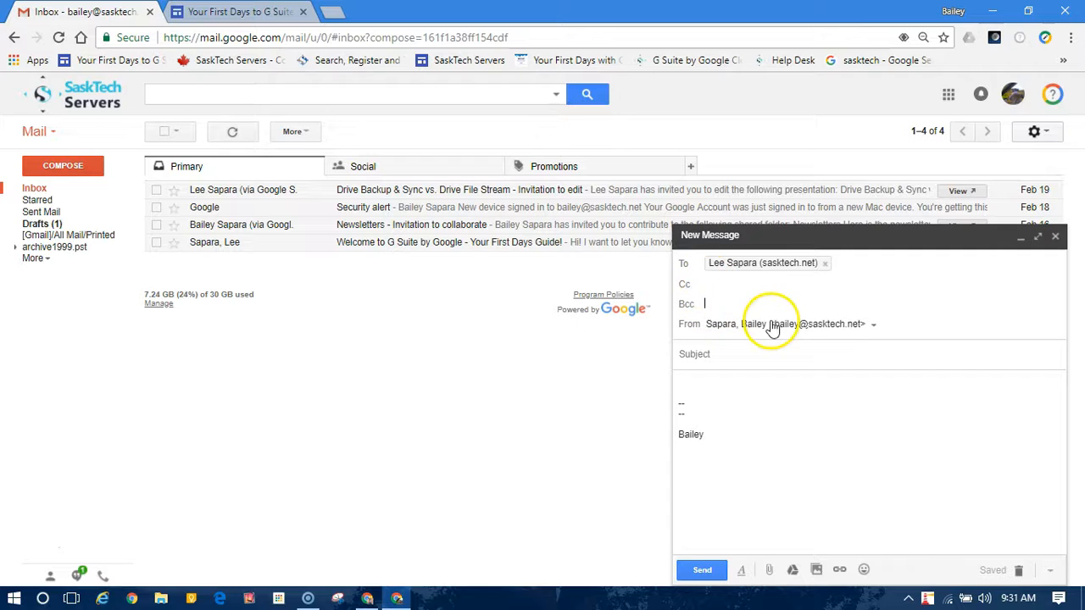
Step: Set the From address to SaskTech Support
left_click(872, 326)
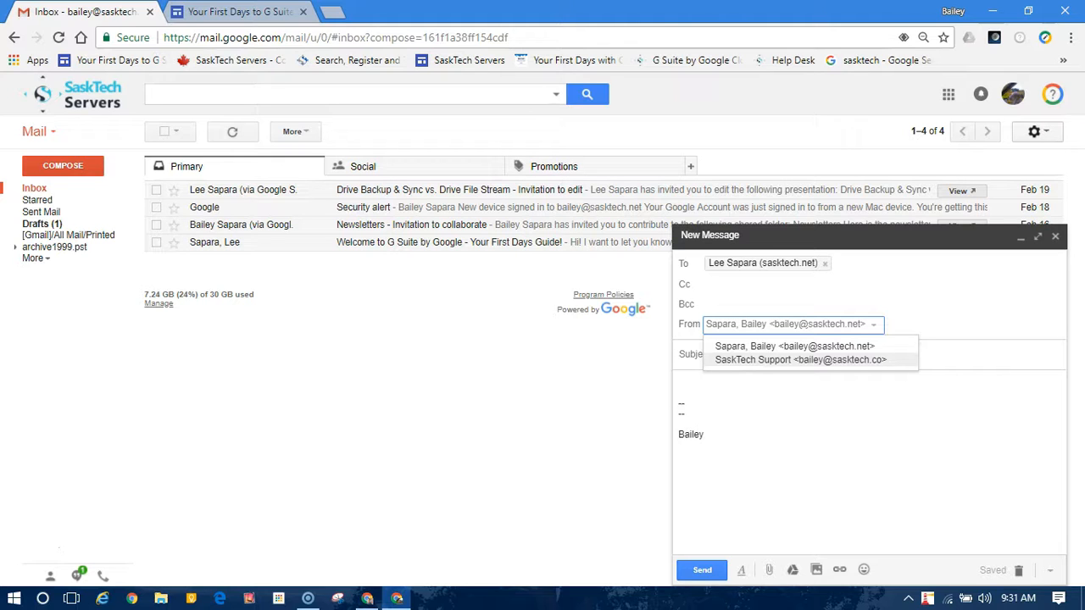
left_click(891, 360)
left_click(809, 292)
Step: Enter the subject 'Test Email'
type("TT")
key("BackSpace")
type("est Email")
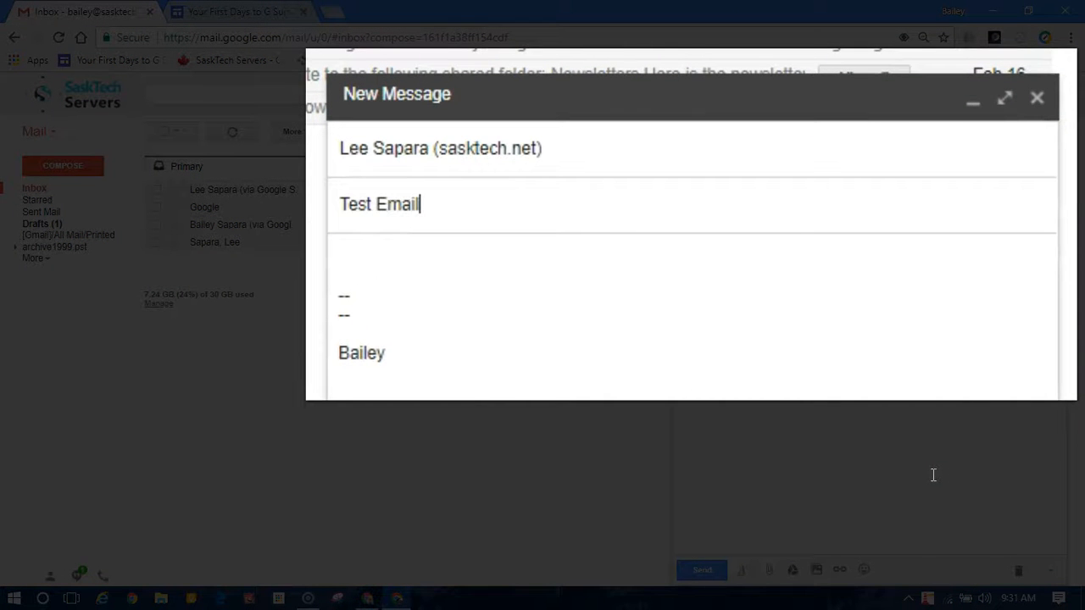
left_click(933, 474)
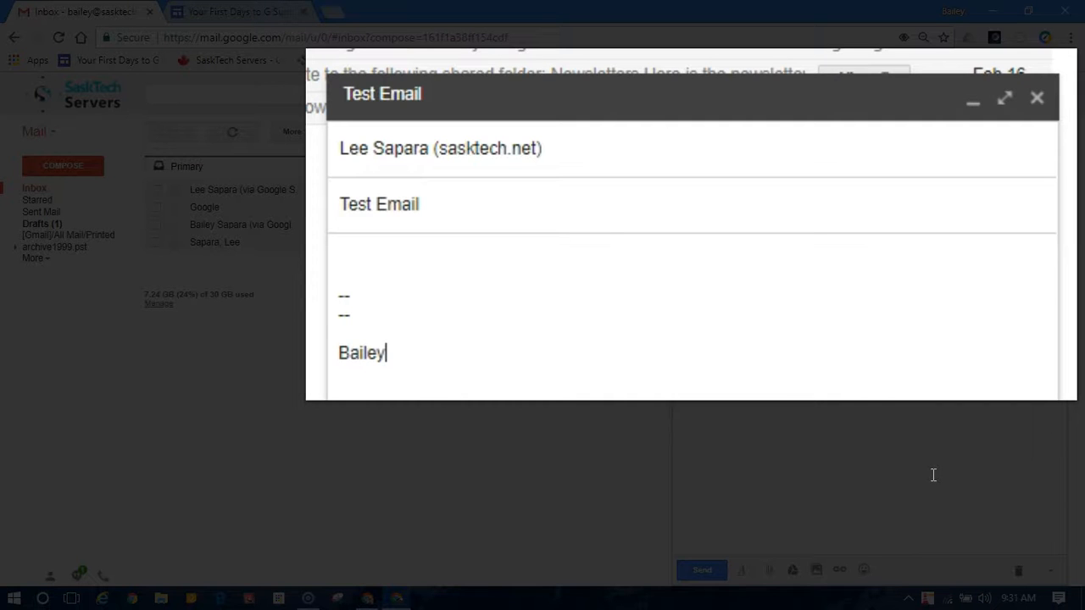
Step: Type 'This is the body of the message!' at the top of the body, followed by blank lines
left_click(350, 252)
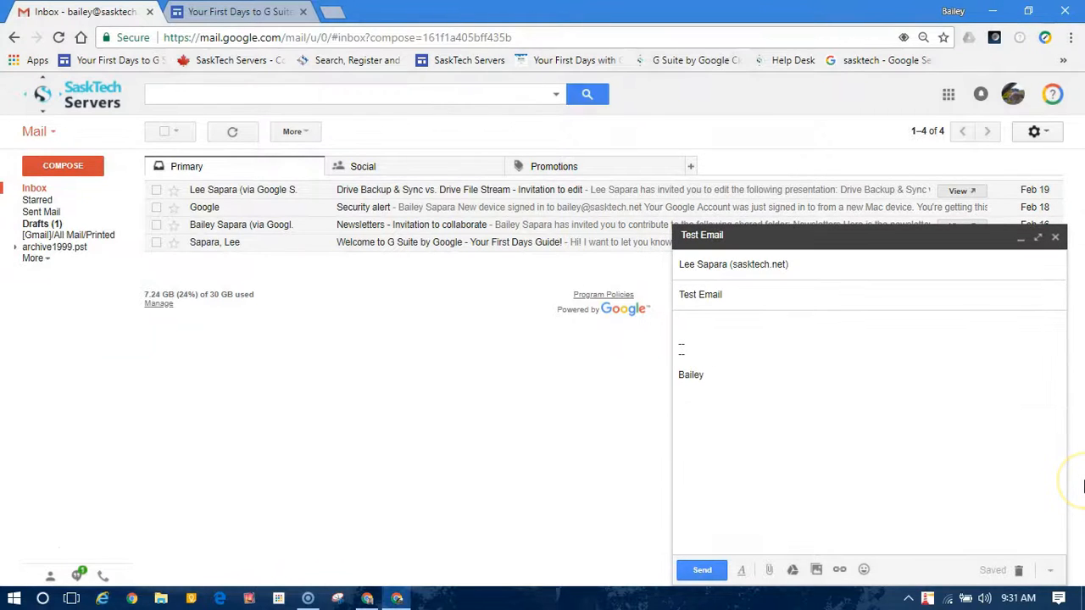
type("This is the body of the message")
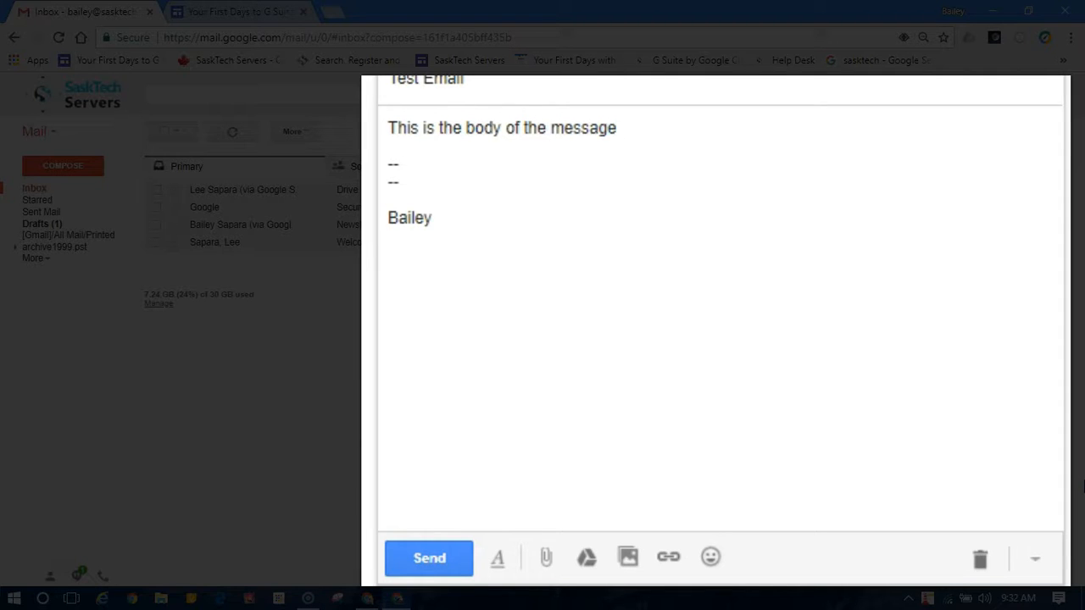
key("Return")
key("Return")
key("Return")
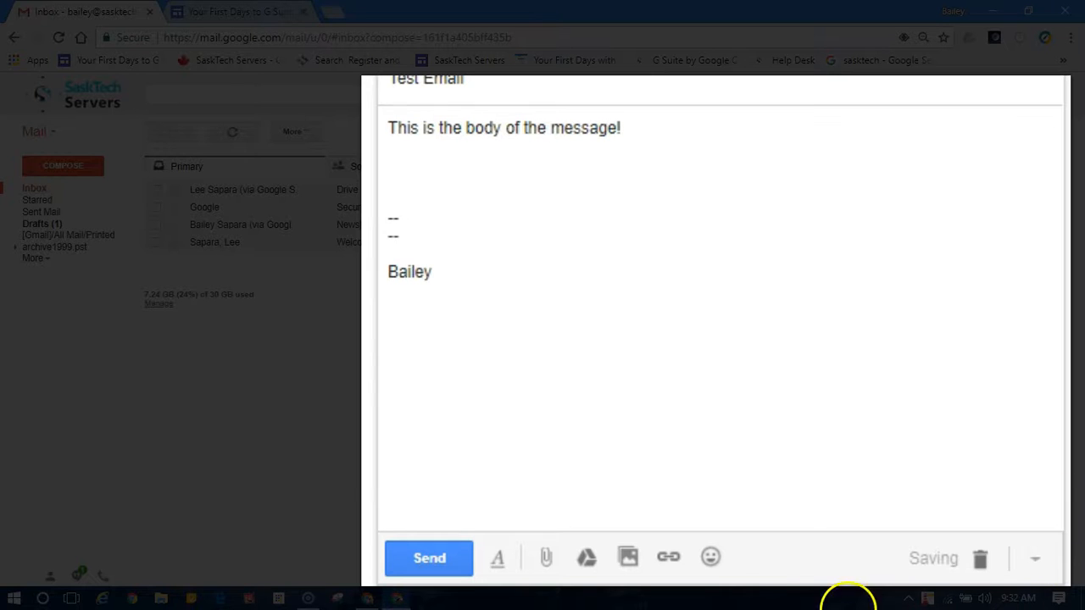
Step: Select the body sentence and try numbered, bulleted and bold formatting, undoing each
left_click(499, 563)
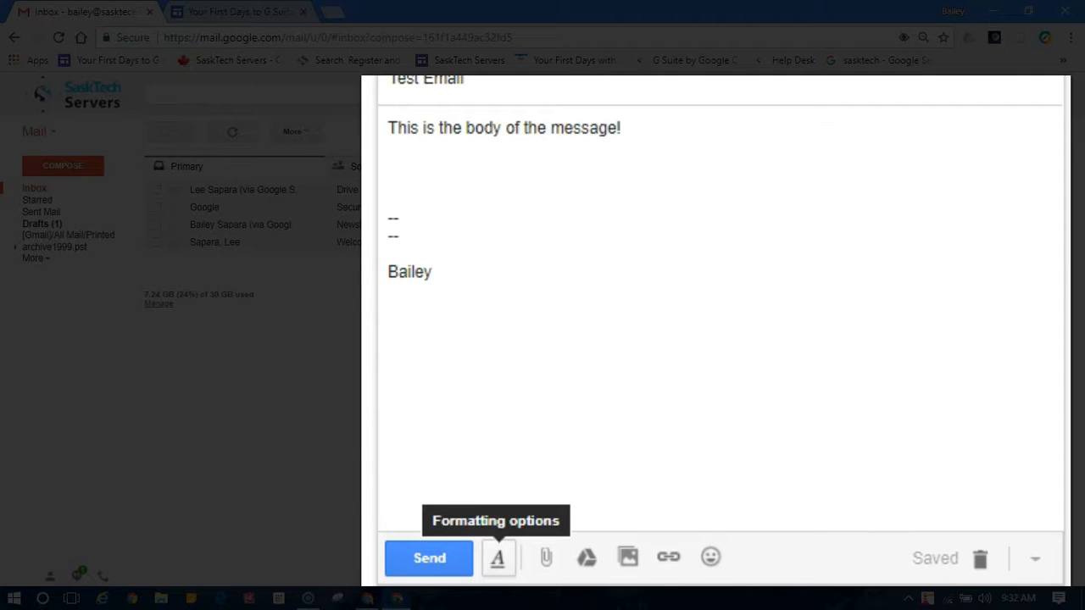
left_click_drag(466, 127, 471, 127)
triple_click(471, 127)
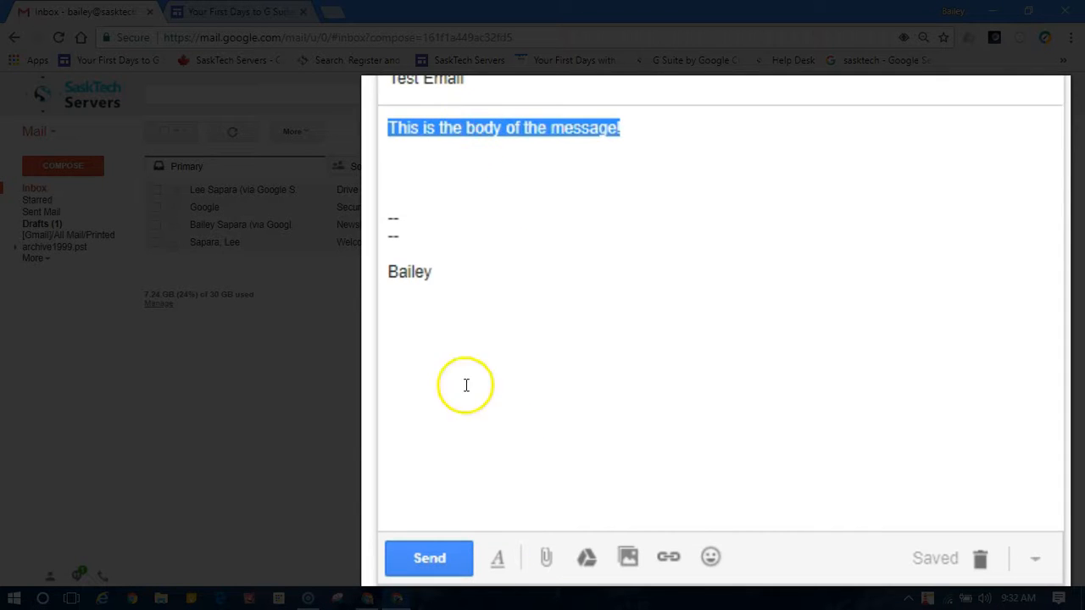
left_click(503, 553)
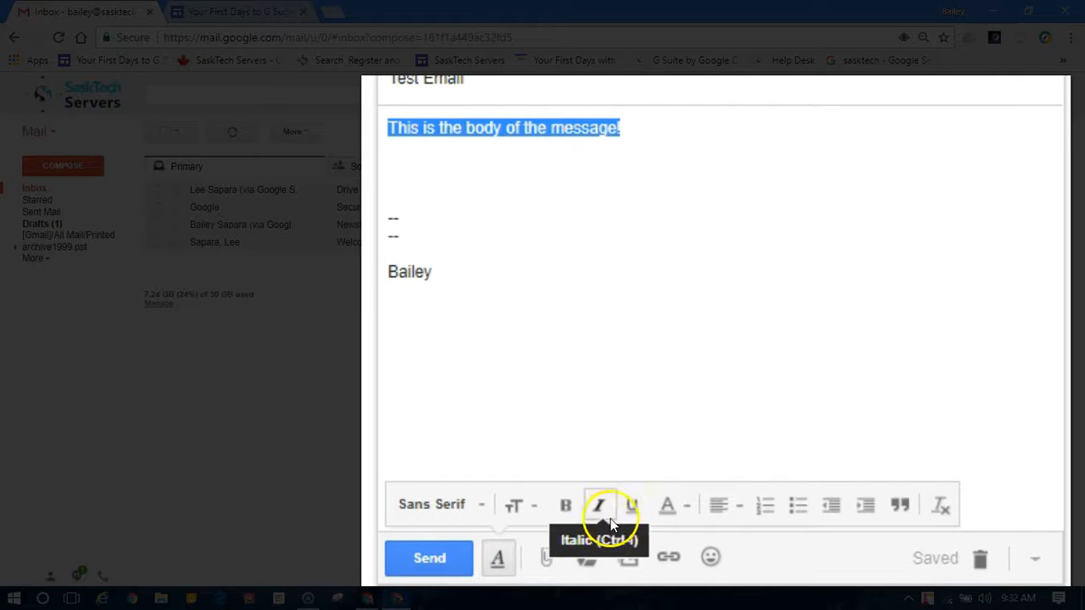
left_click(764, 507)
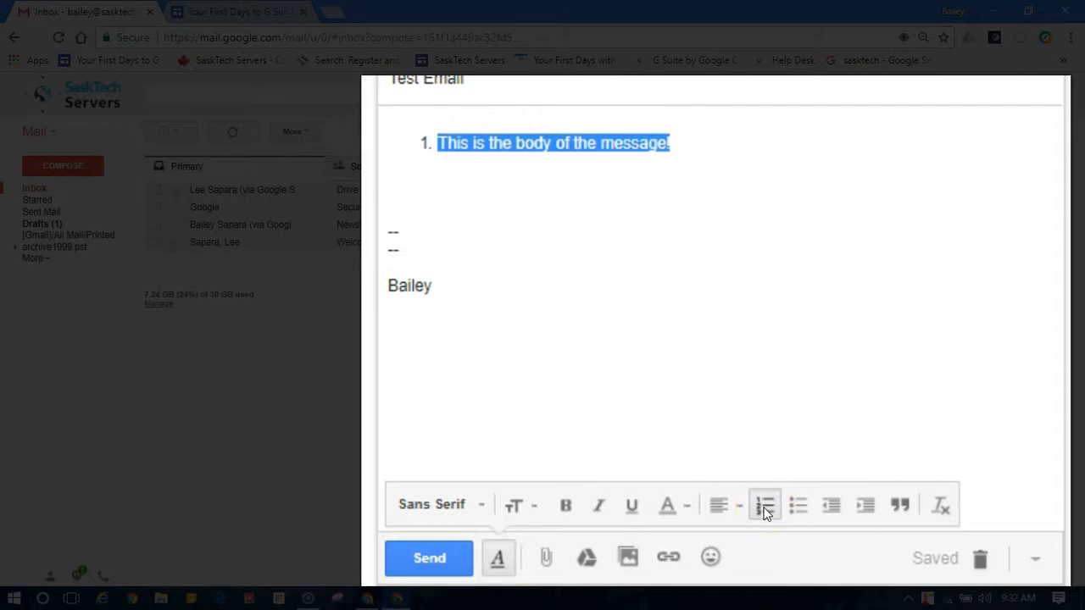
left_click(765, 506)
left_click(798, 505)
left_click(798, 505)
left_click(570, 506)
left_click(570, 506)
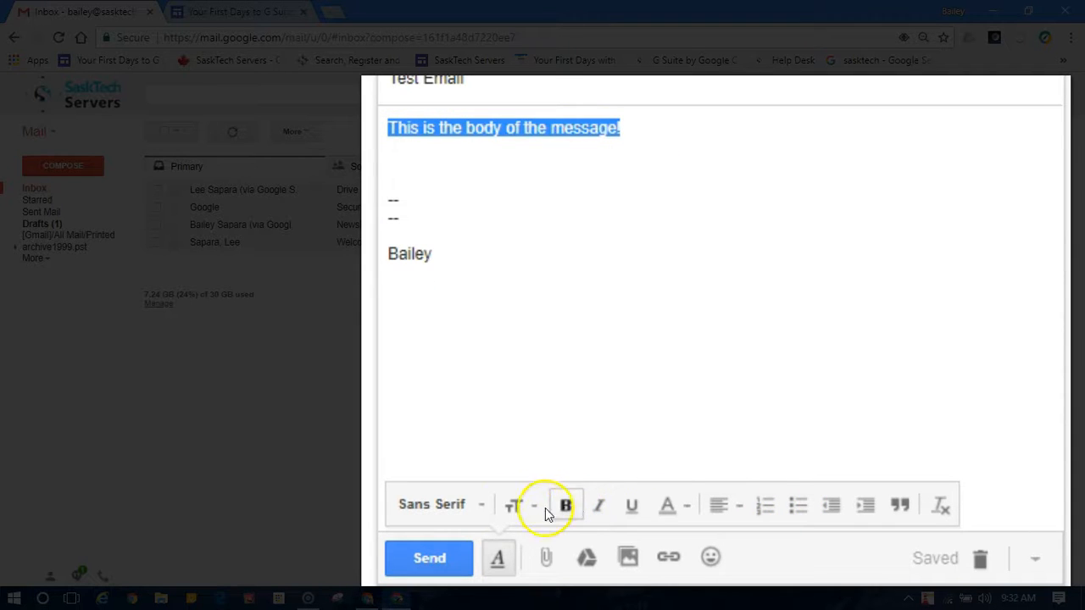
Step: Set the selected sentence's text size to Huge
left_click(513, 505)
left_click(557, 462)
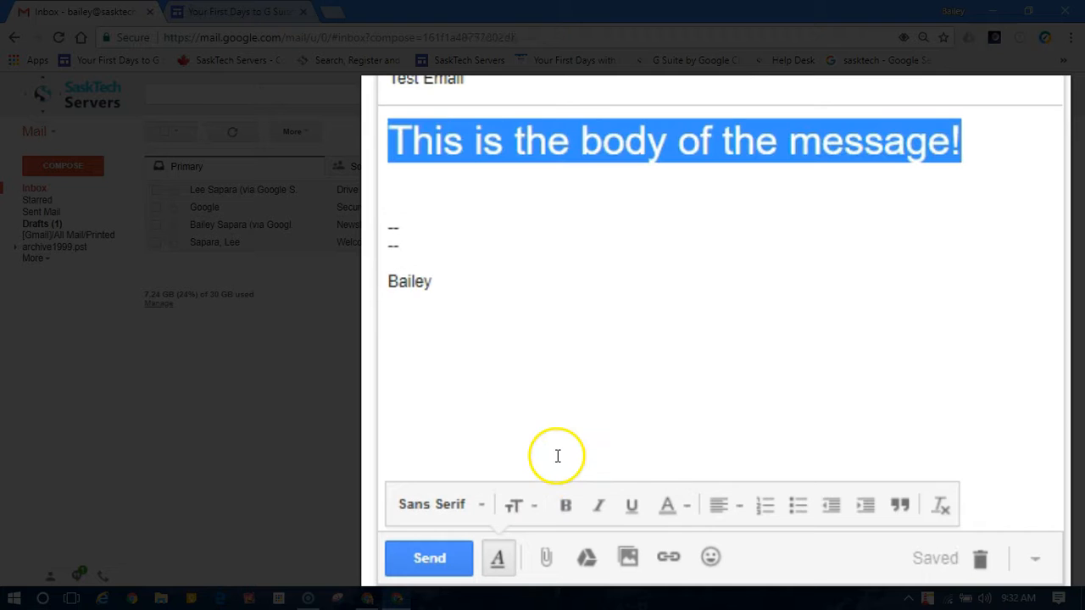
left_click(534, 181)
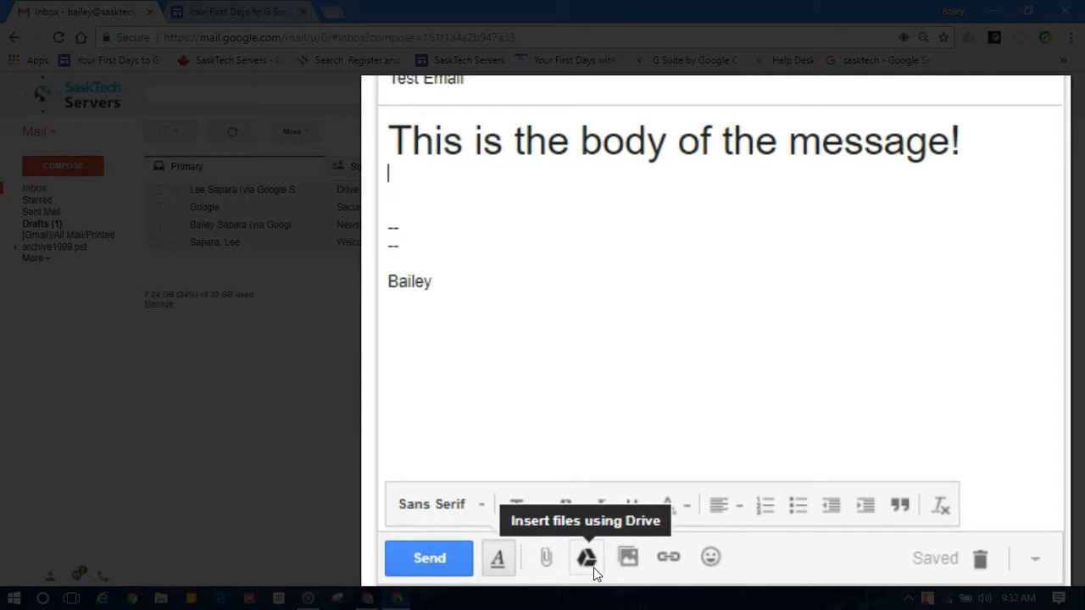
left_click(627, 566)
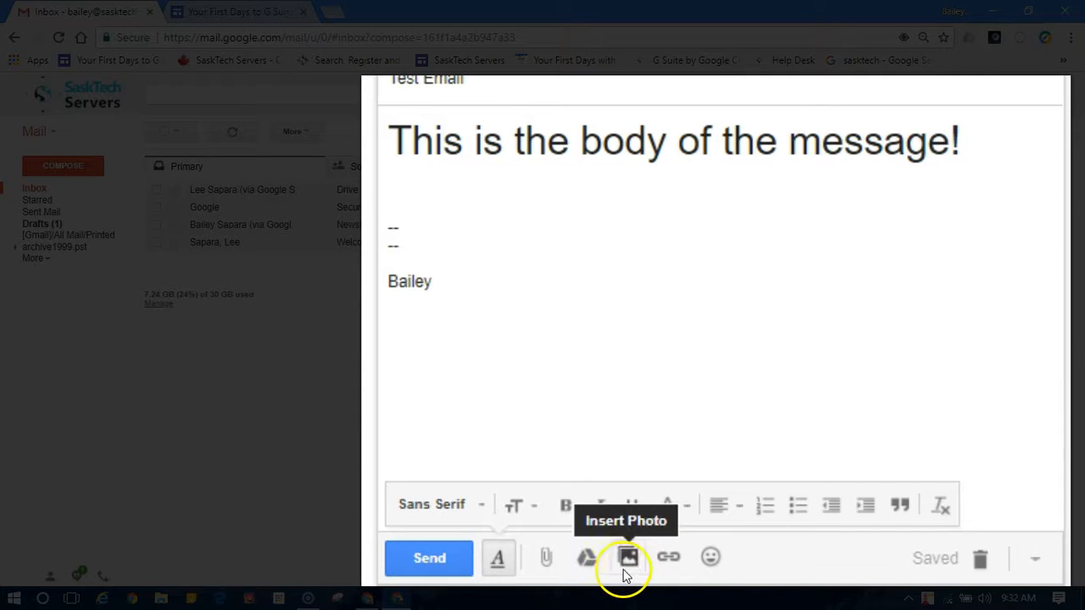
left_click(667, 567)
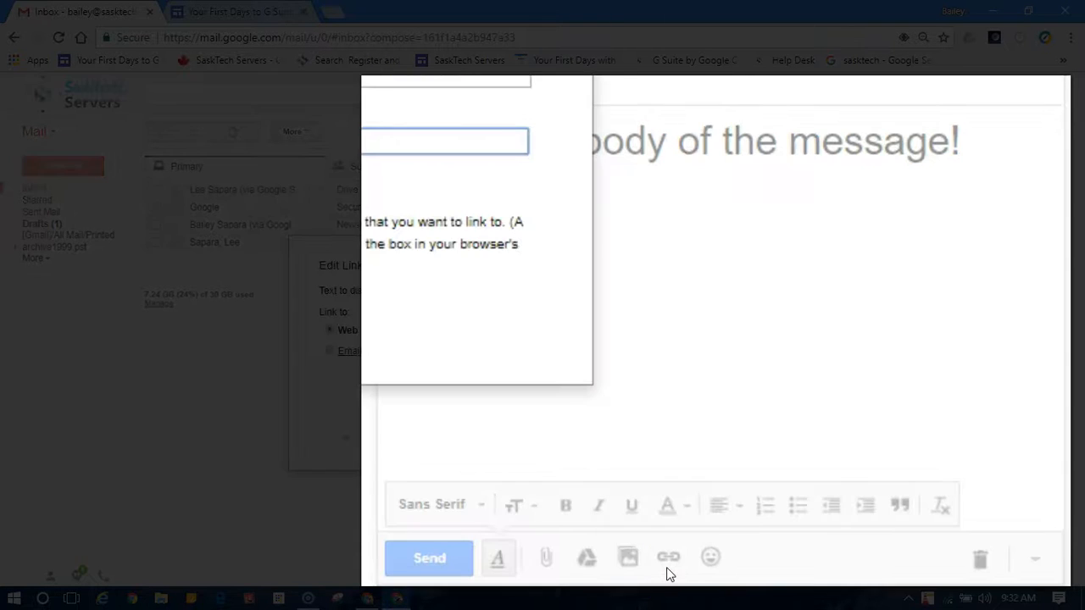
left_click(398, 440)
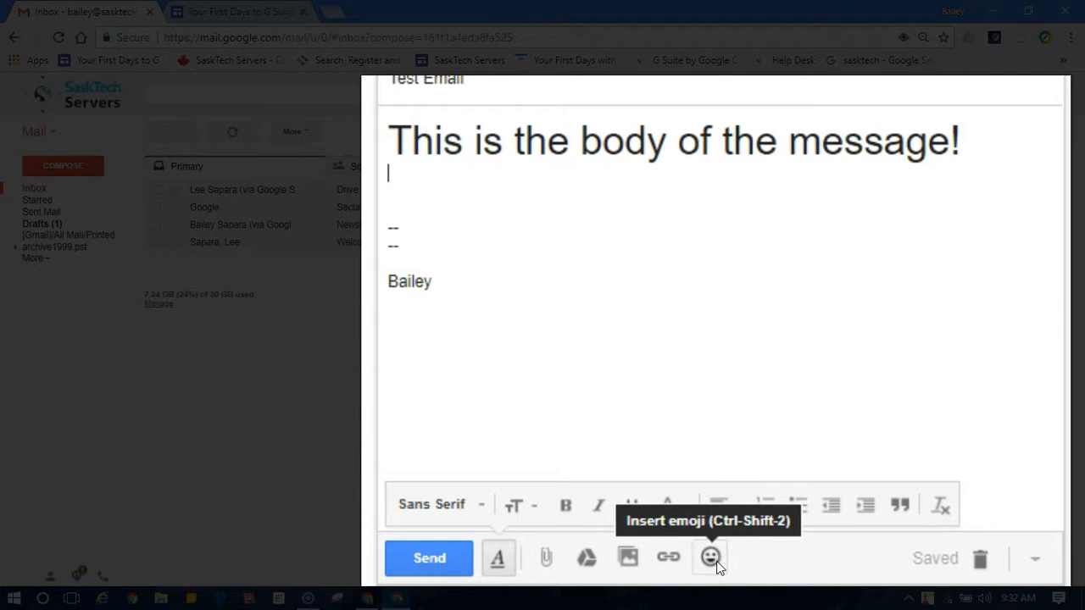
left_click(1034, 562)
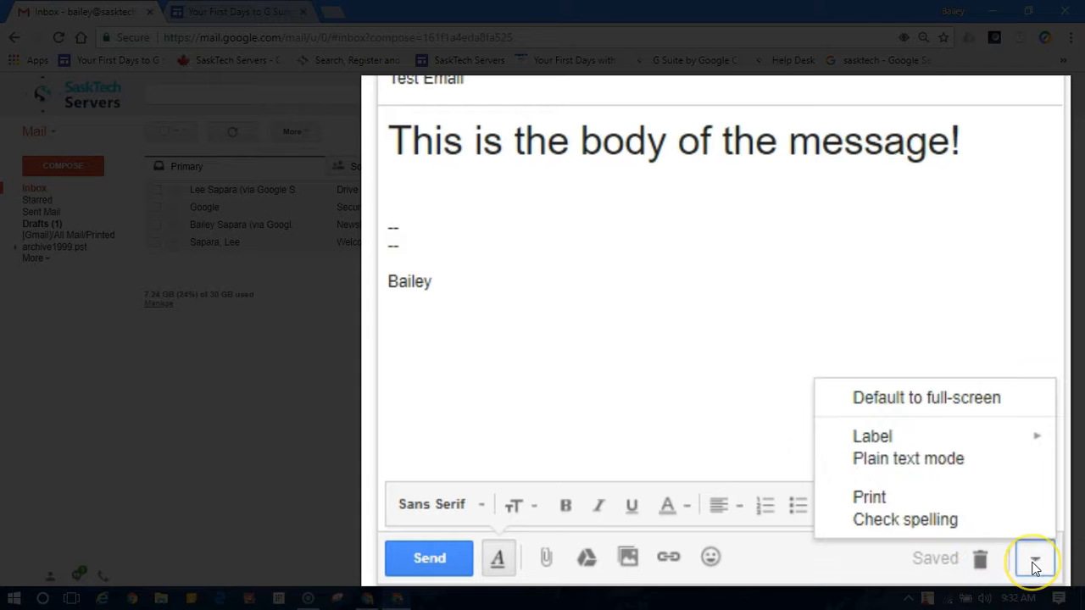
left_click(1033, 566)
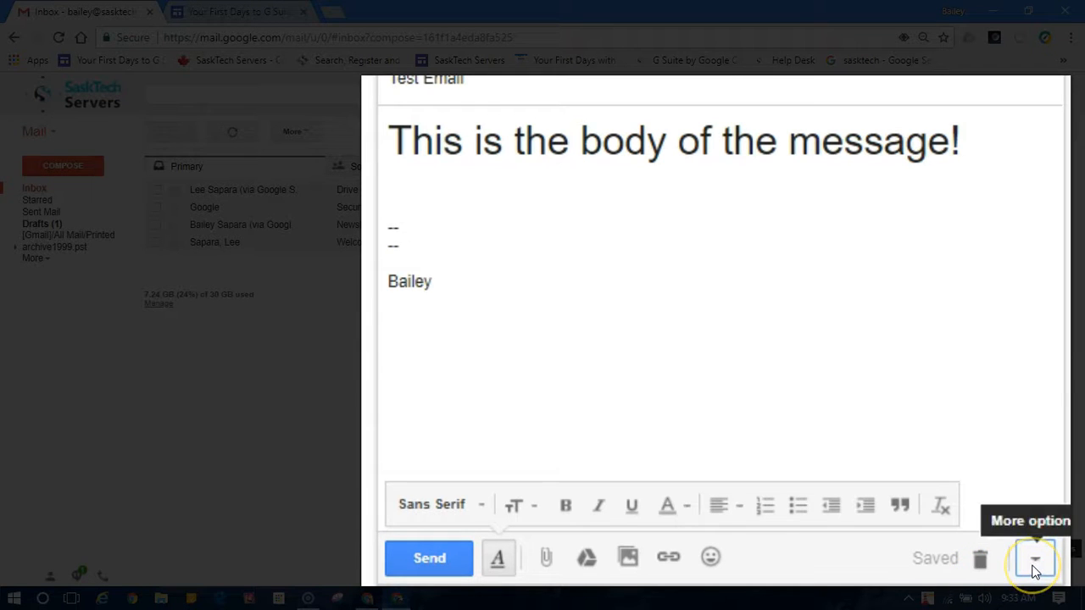
left_click(1034, 566)
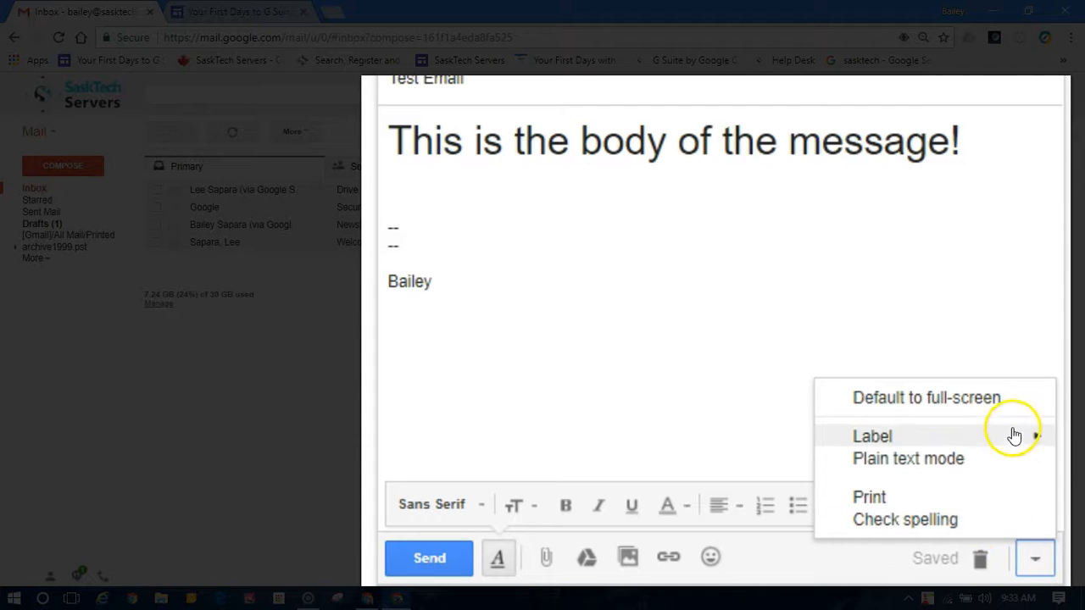
mouse_move(994, 439)
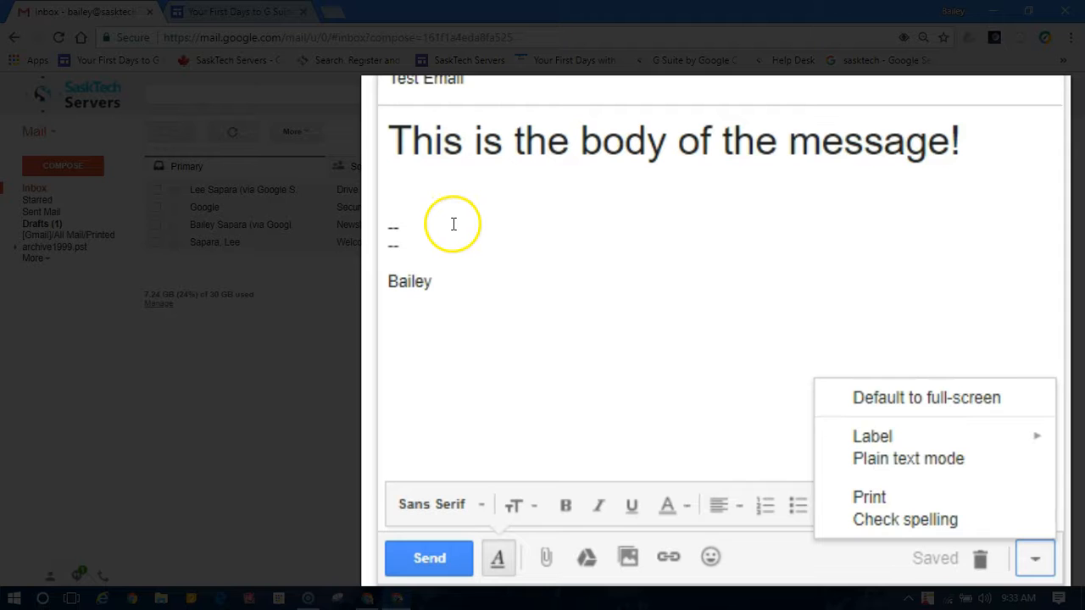
left_click(449, 194)
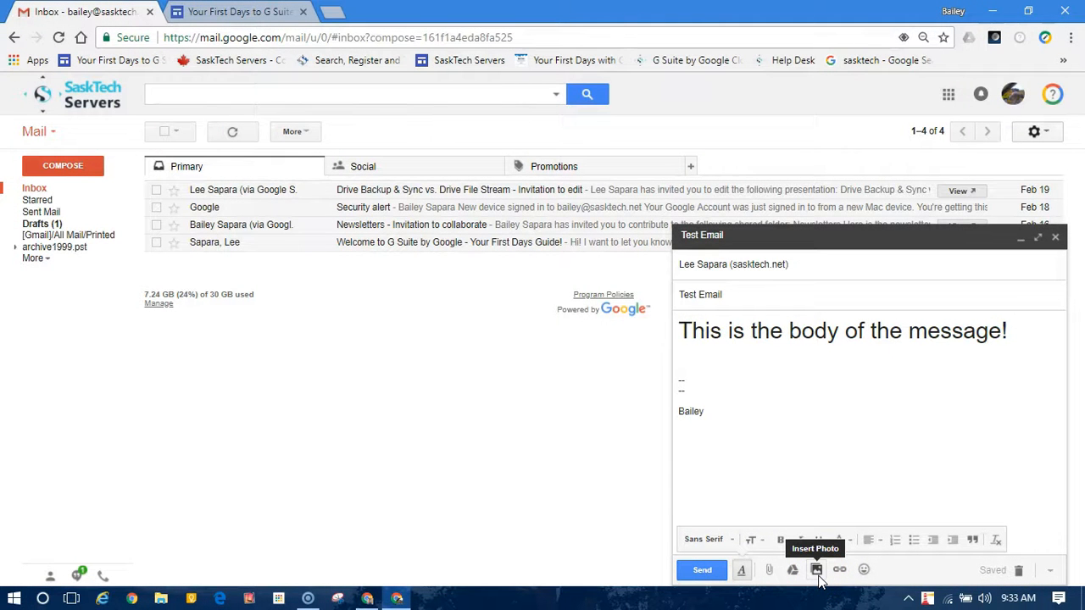
Step: Insert the first photo from The Front Tree album inline in the body
left_click(816, 570)
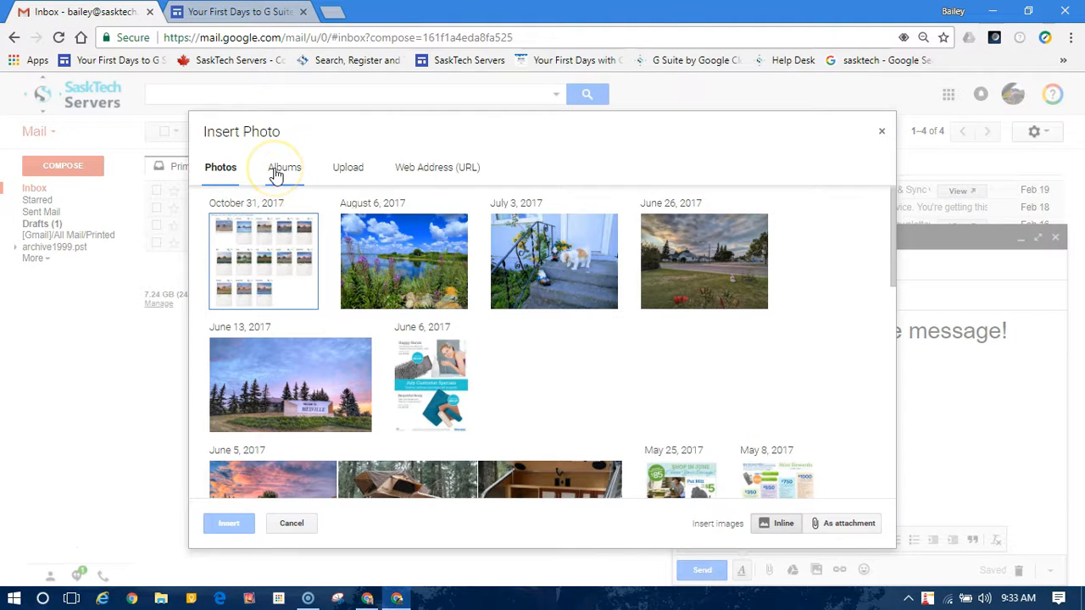
left_click(276, 174)
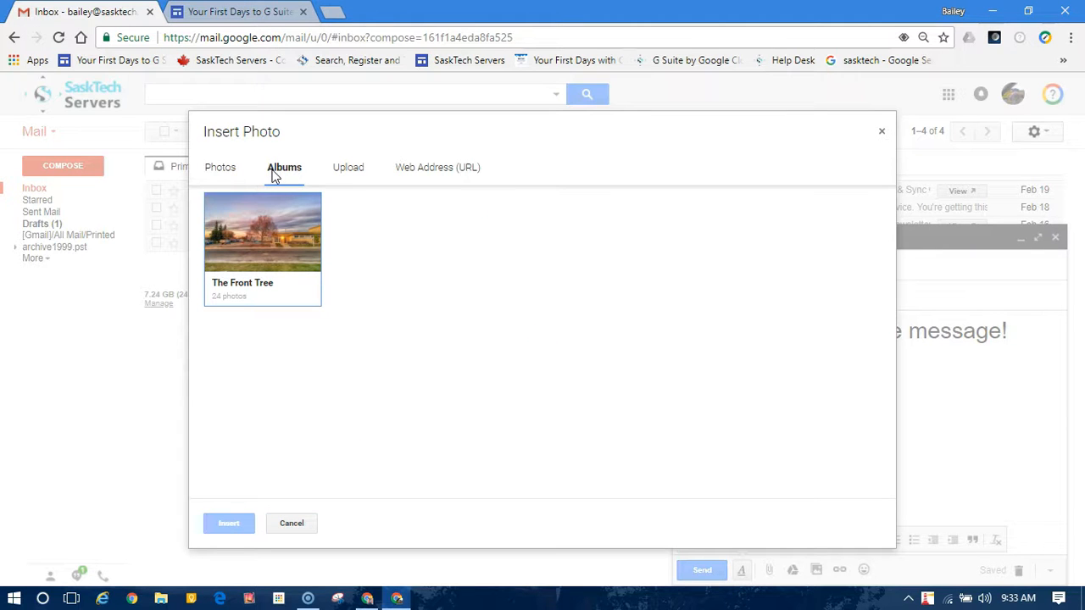
left_click(291, 280)
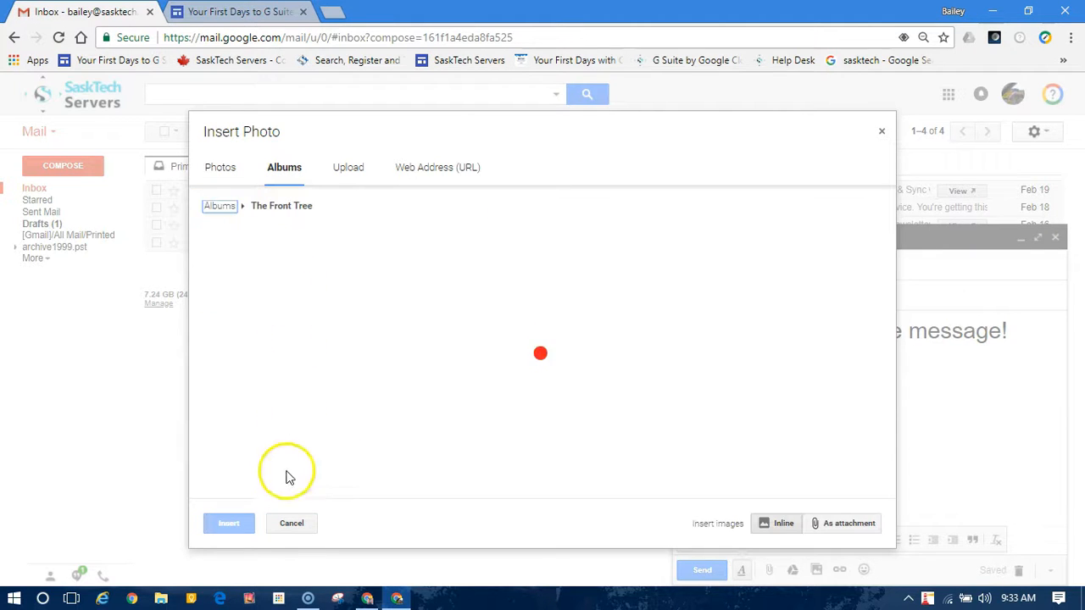
left_click(279, 274)
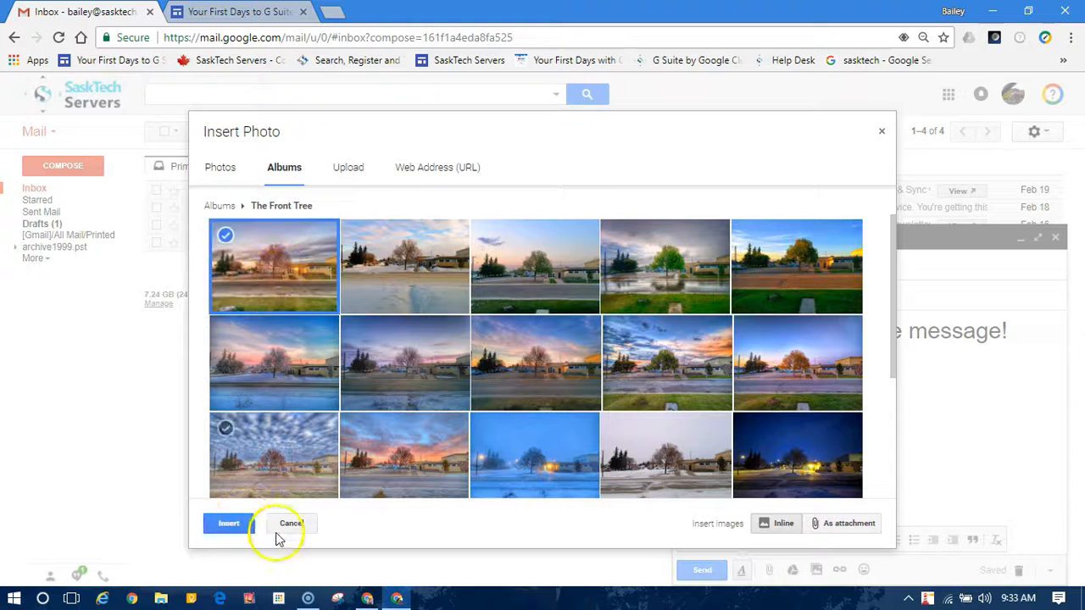
left_click(241, 518)
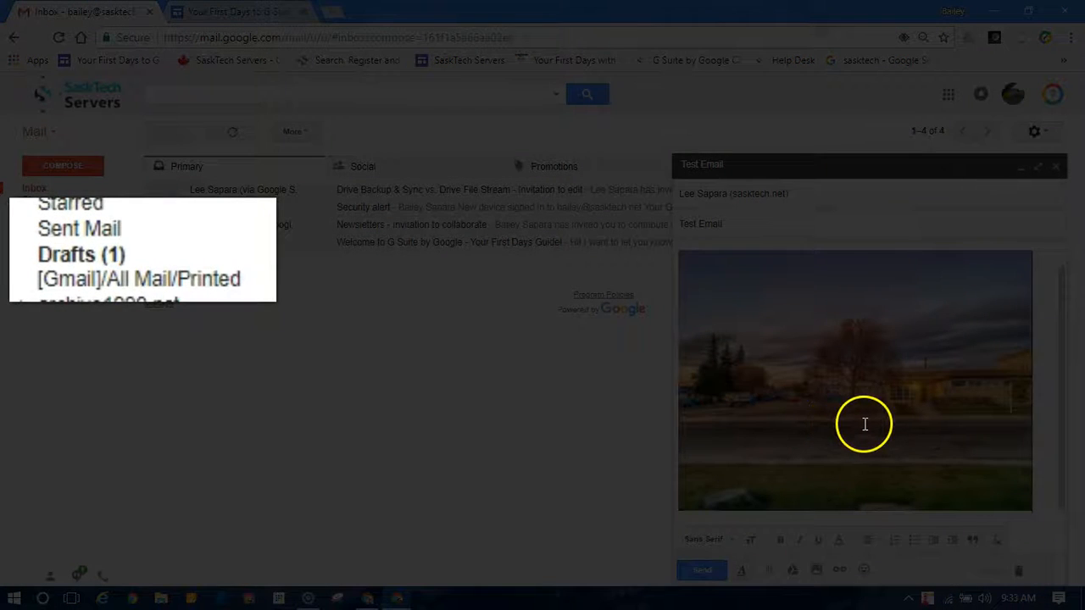
scroll(873, 416, "down", 2)
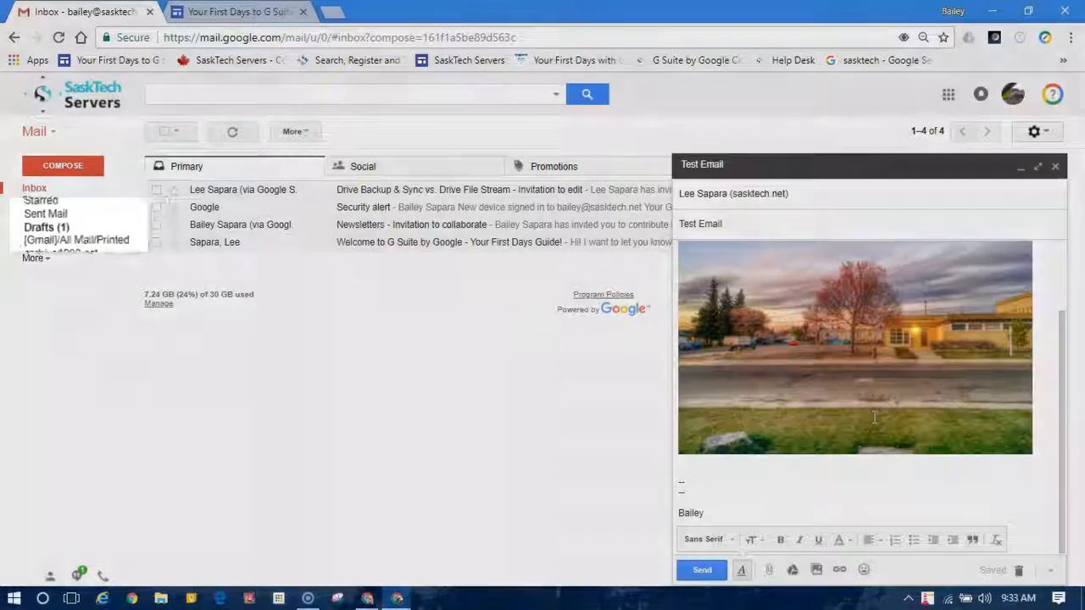
scroll(874, 420, "up", 1)
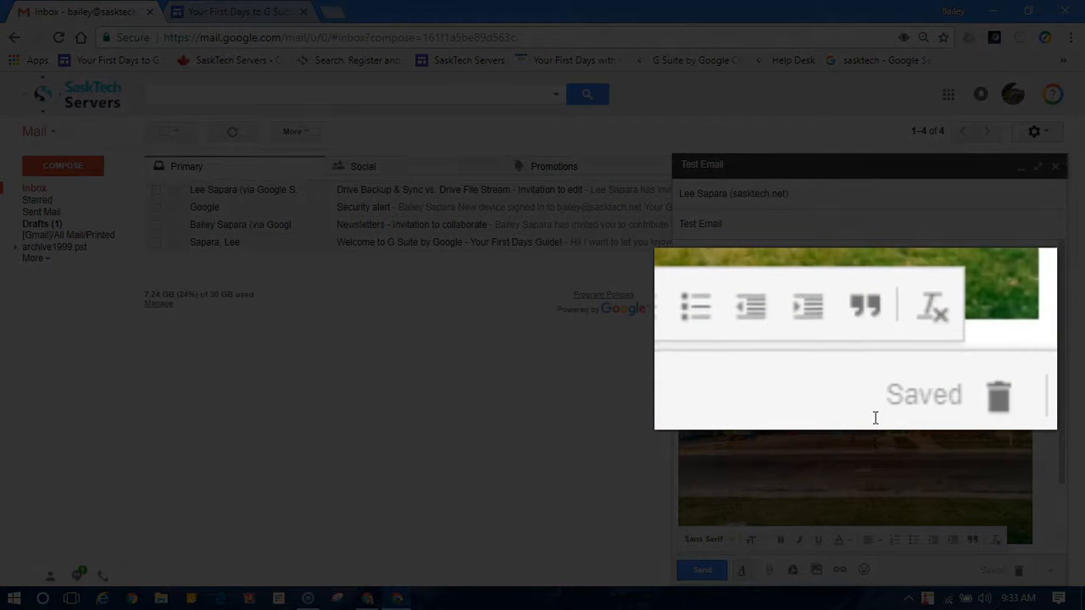
scroll(875, 417, "down", 1)
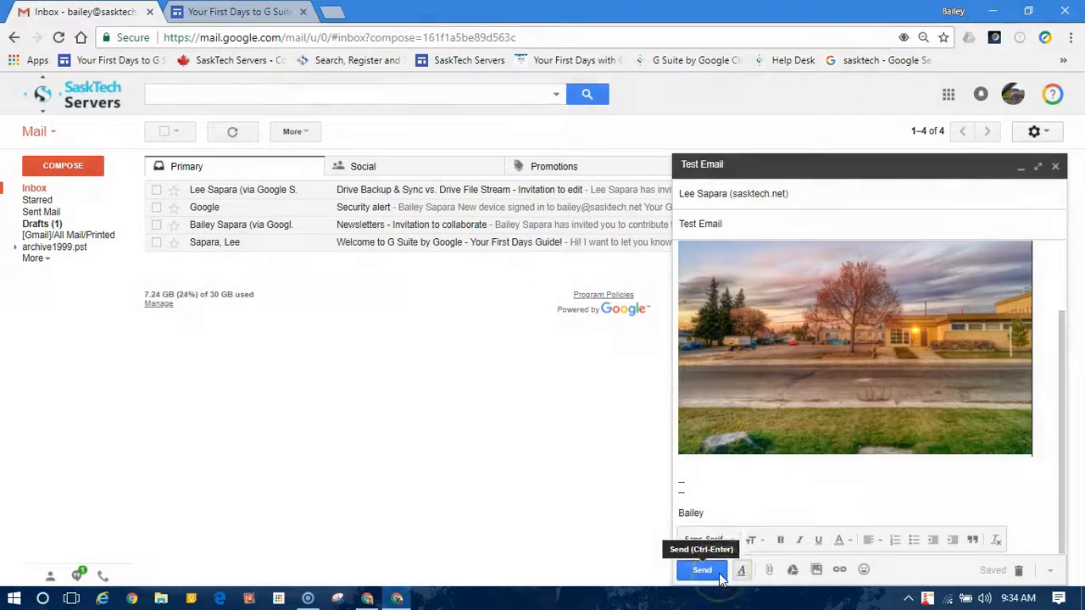
Step: Send the Test Email, view the sent message, and return to Sent Mail
left_click(702, 571)
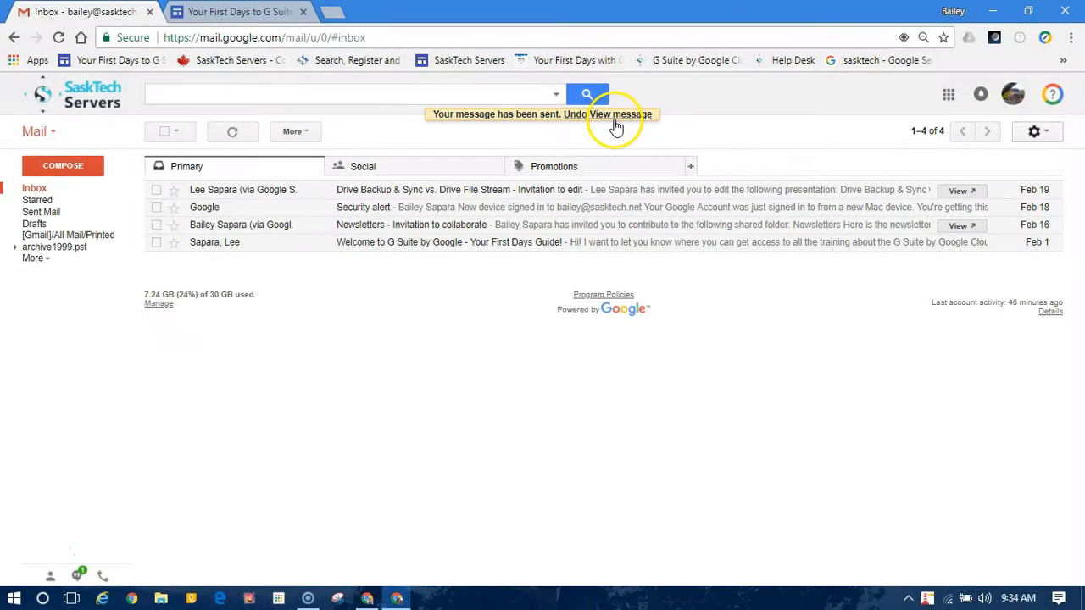
left_click(614, 118)
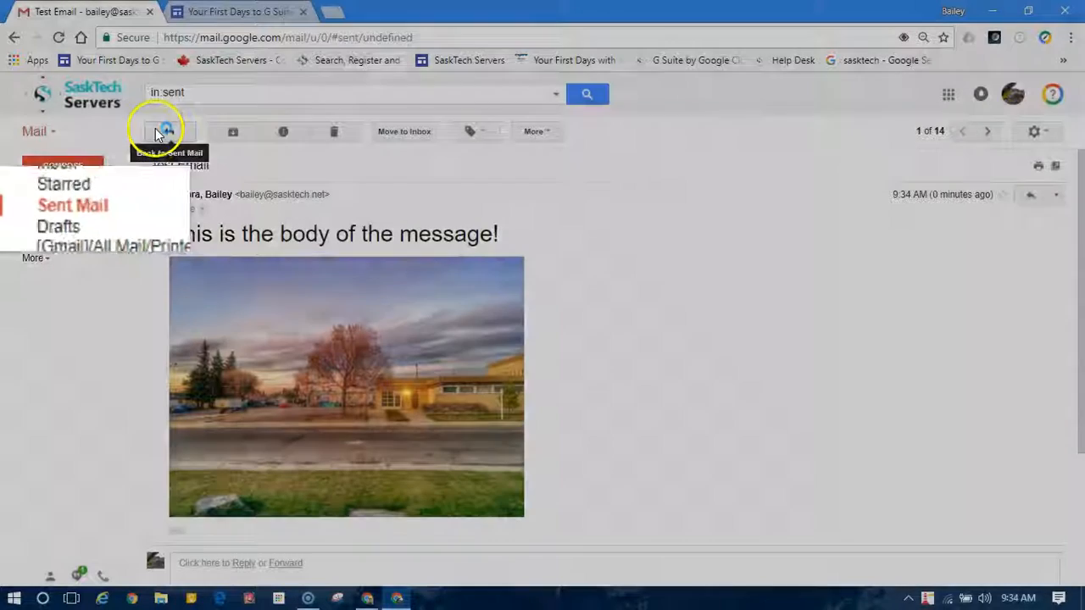
left_click(160, 133)
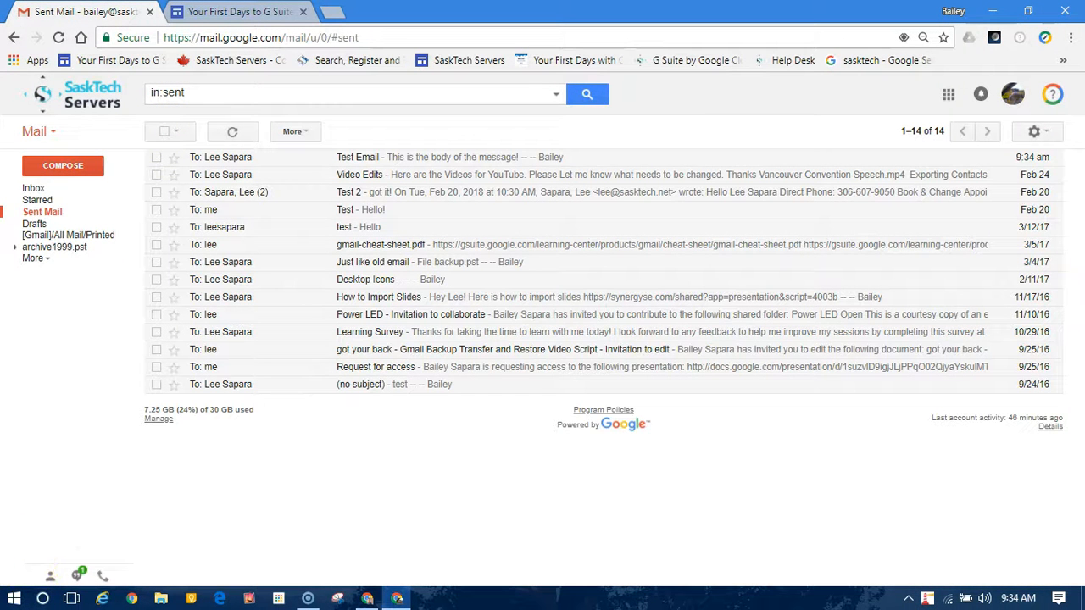